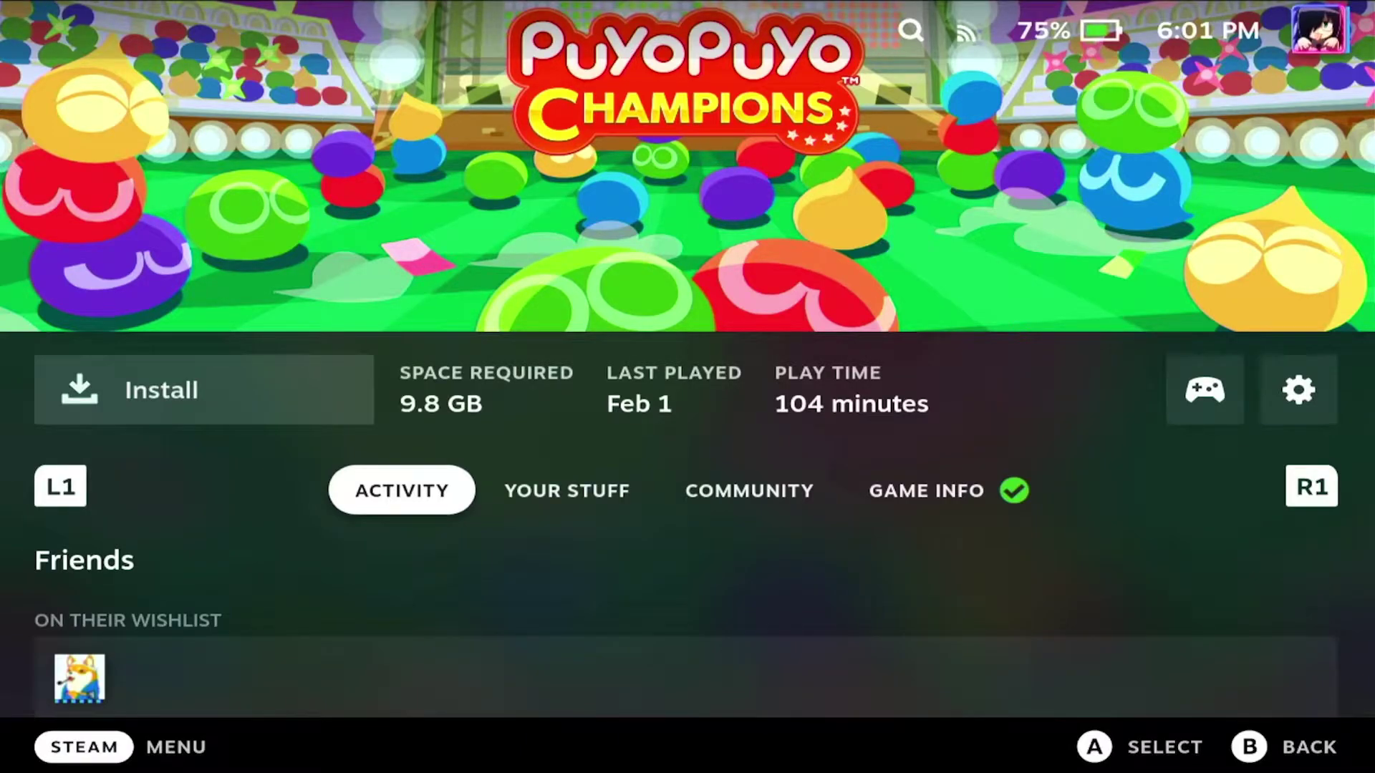
- Install Puyo Puyo Champions and open the Downloads page to follow its progress
{"action": "key", "text": "Up"}
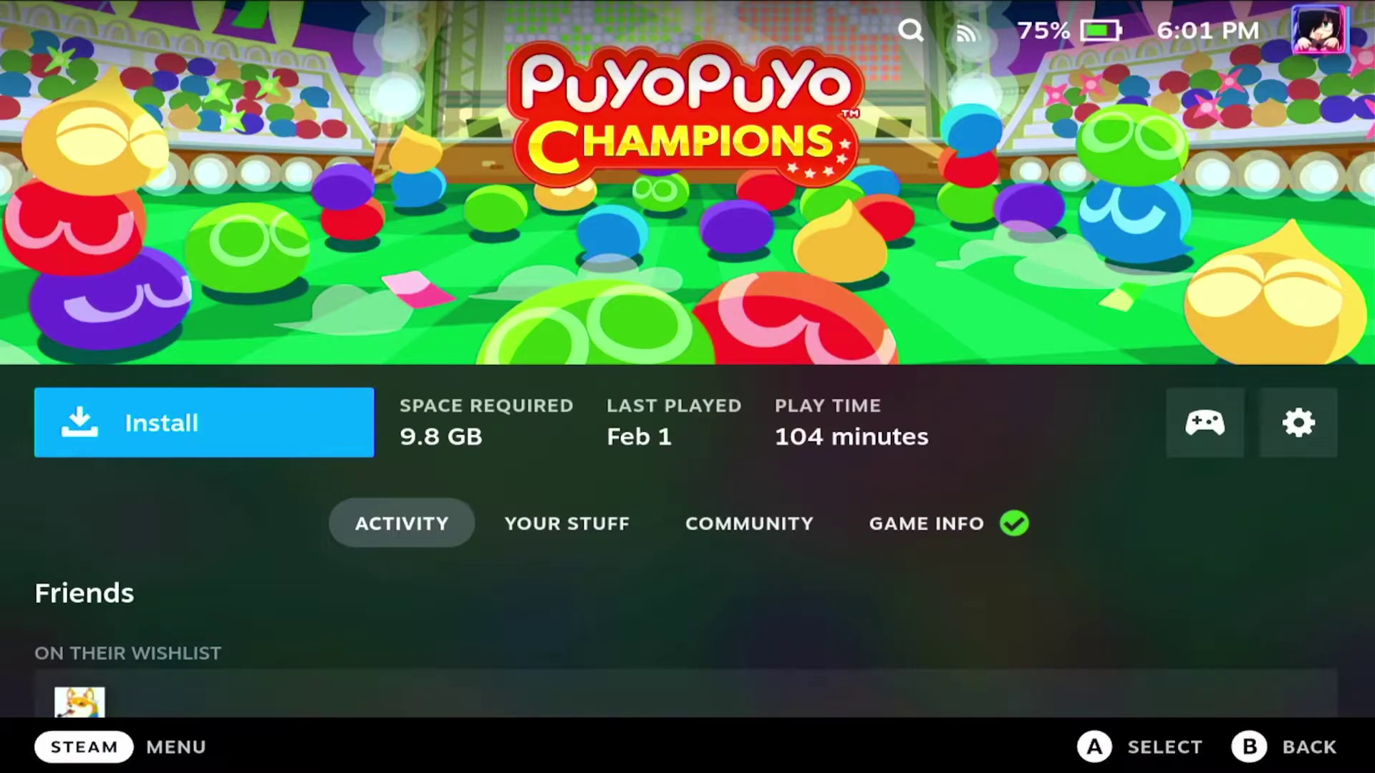
{"action": "key", "text": "Return"}
{"action": "key", "text": "Return"}
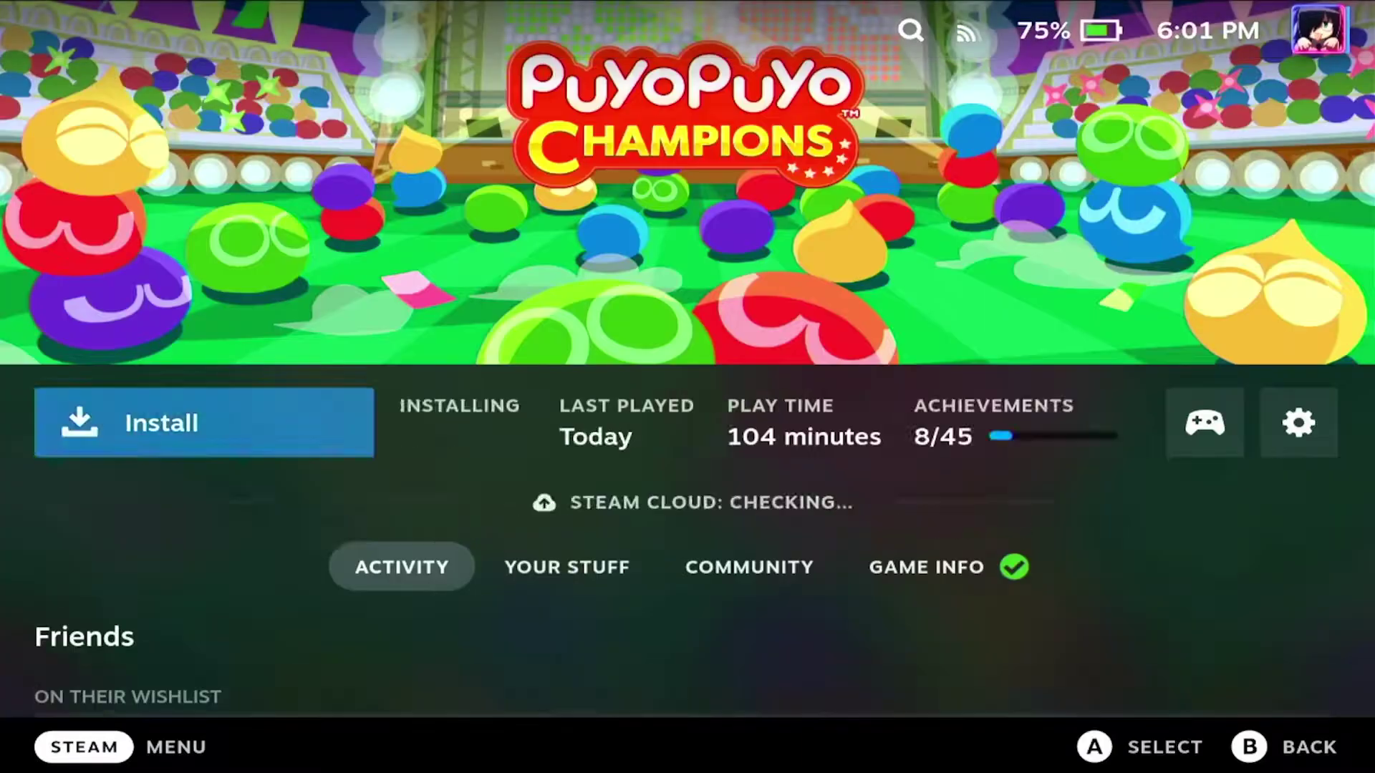
{"action": "key", "text": "super"}
{"action": "key", "text": "Down"}
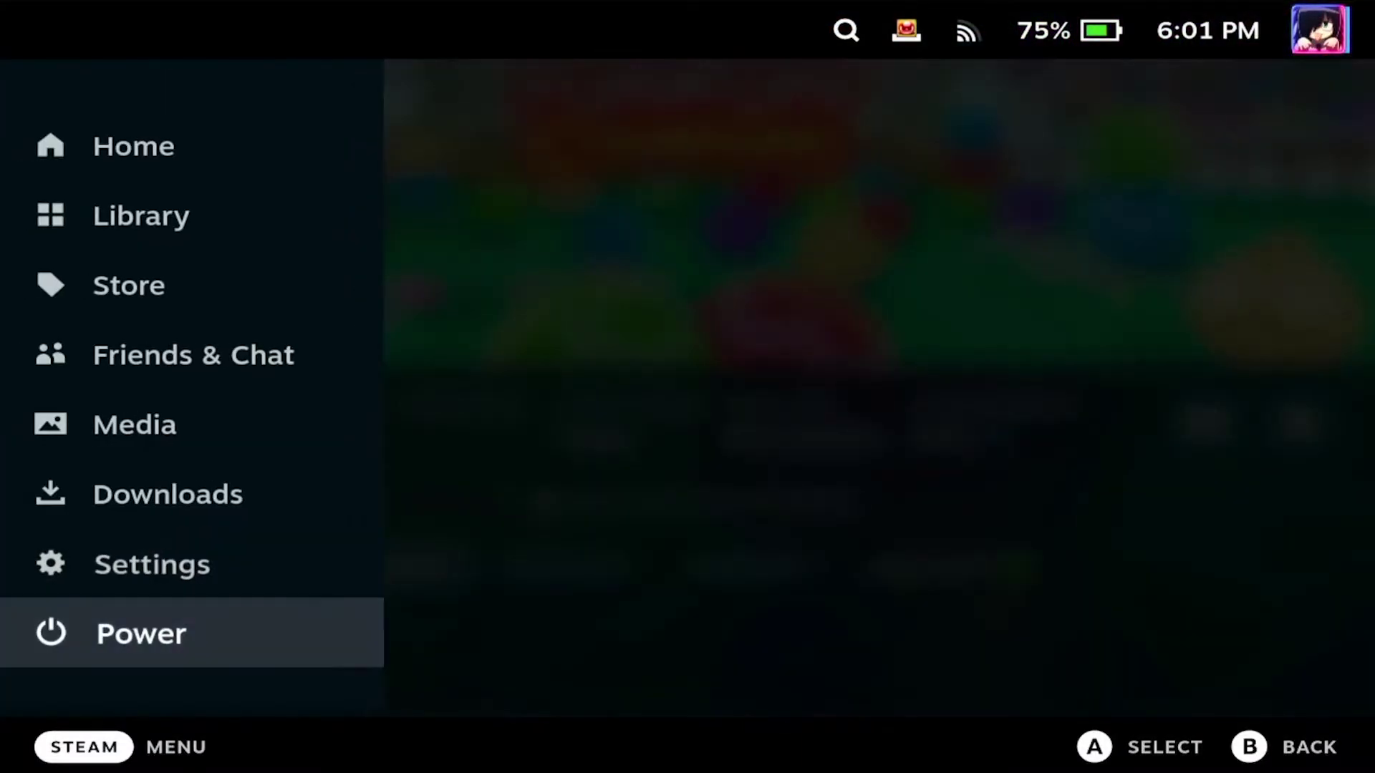
{"action": "key", "text": "Up"}
{"action": "key", "text": "Up"}
{"action": "key", "text": "Return"}
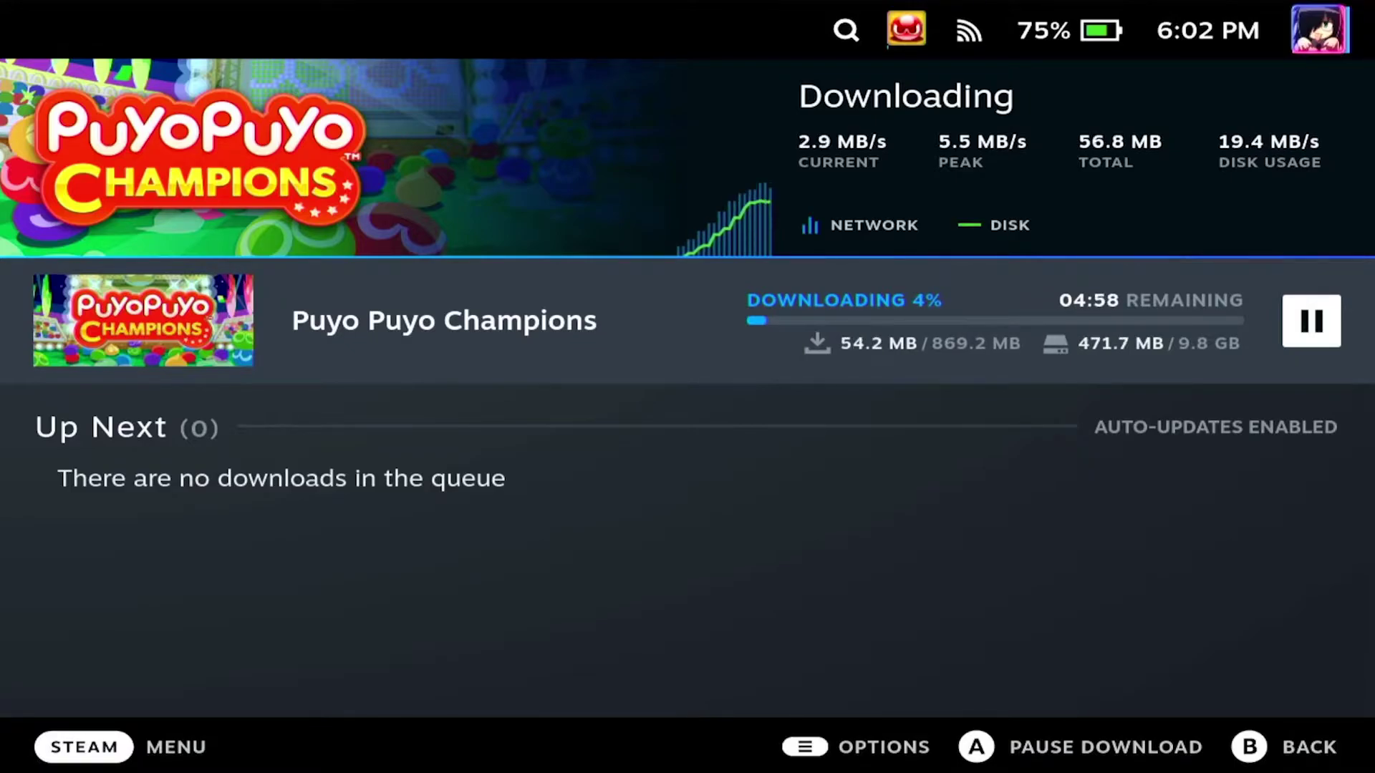
- Go to Settings > Downloads and start editing the Limit bandwidth value
{"action": "key", "text": "super"}
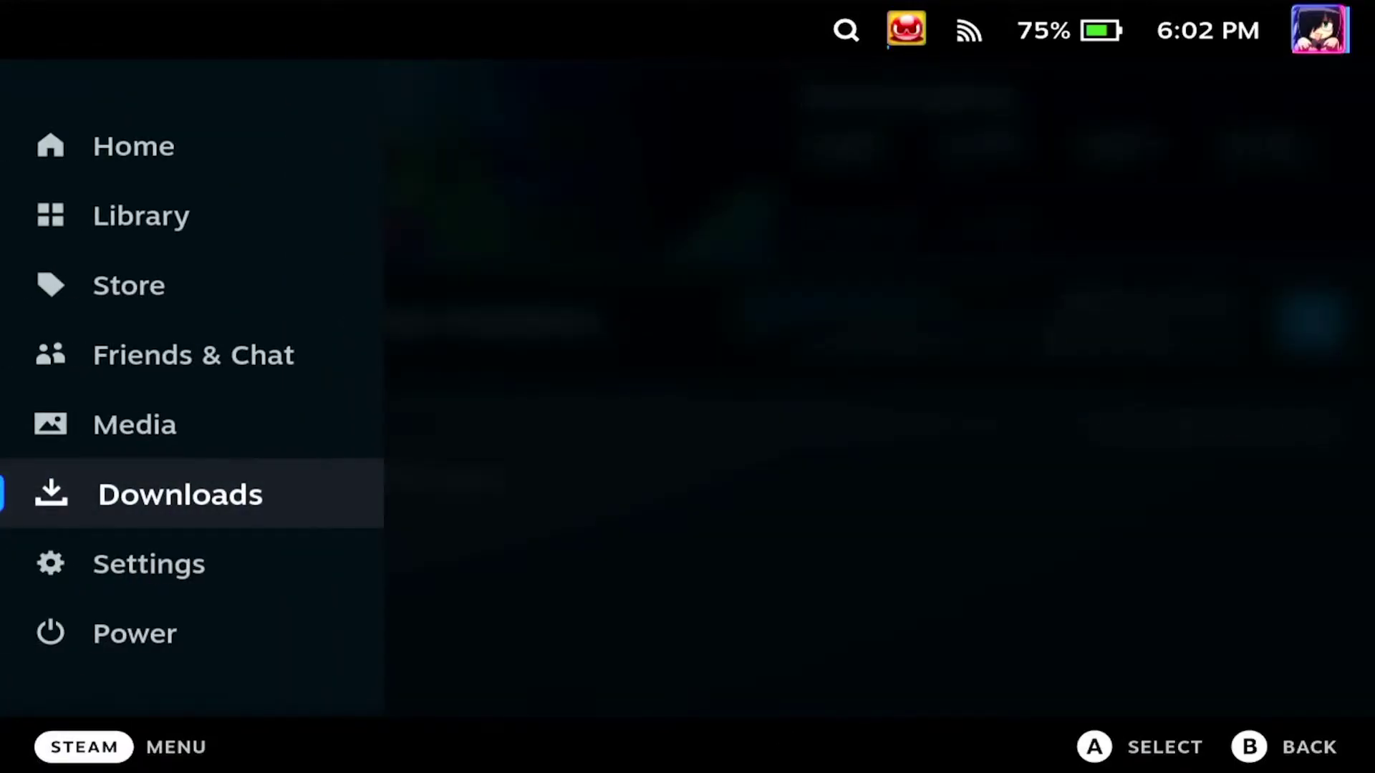
{"action": "key", "text": "Down"}
{"action": "key", "text": "Return"}
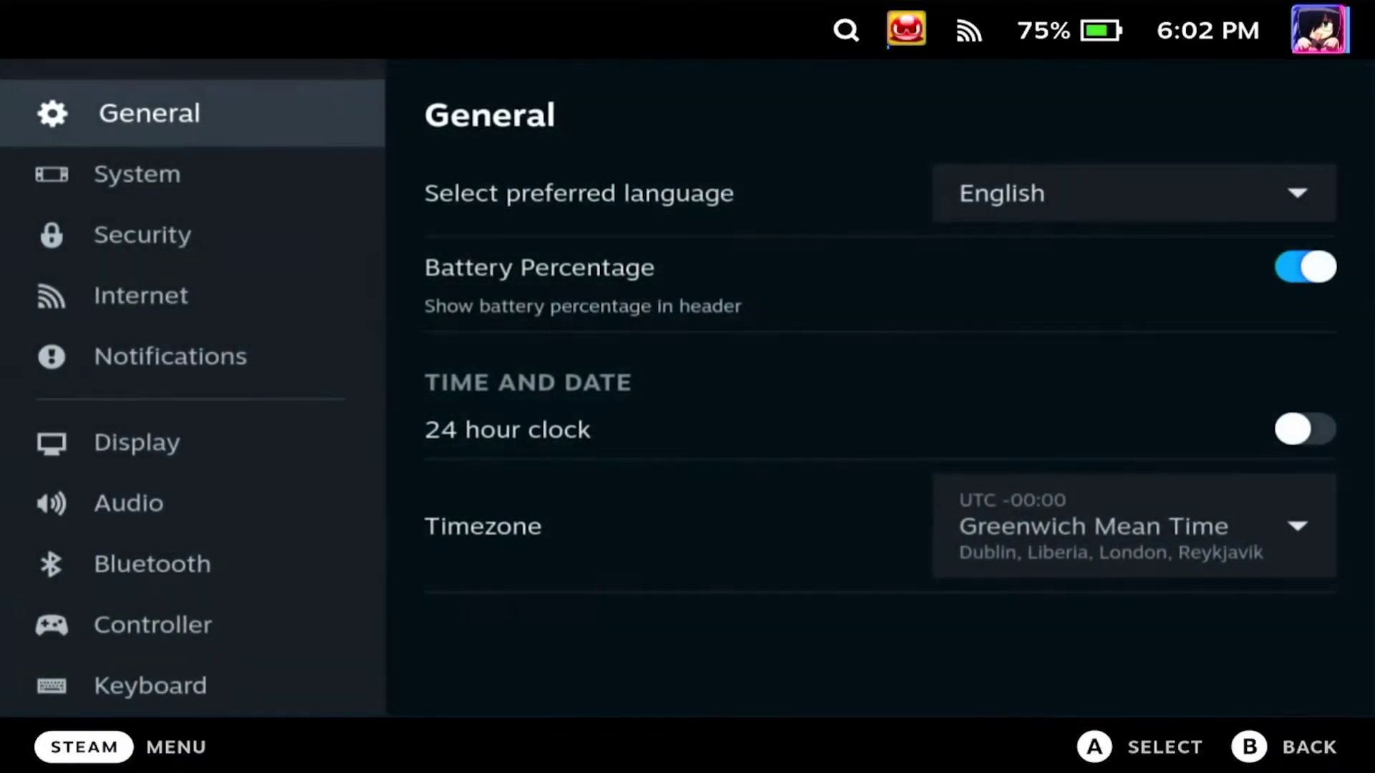
{"action": "key", "text": "Down"}
{"action": "key", "text": "Down"}
{"action": "key", "text": "Down"}
{"action": "key", "text": "Up"}
{"action": "key", "text": "Up"}
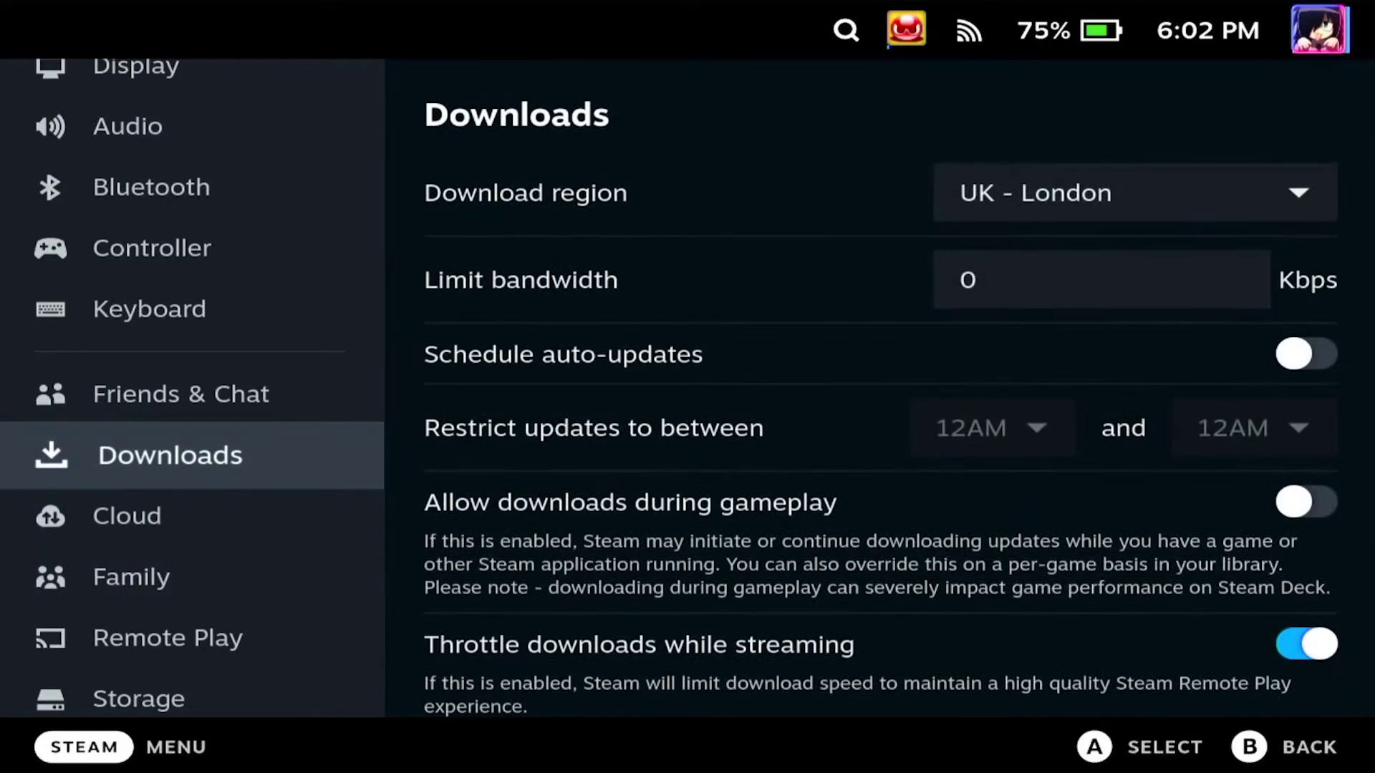
{"action": "key", "text": "Right"}
{"action": "key", "text": "Down"}
{"action": "key", "text": "Return"}
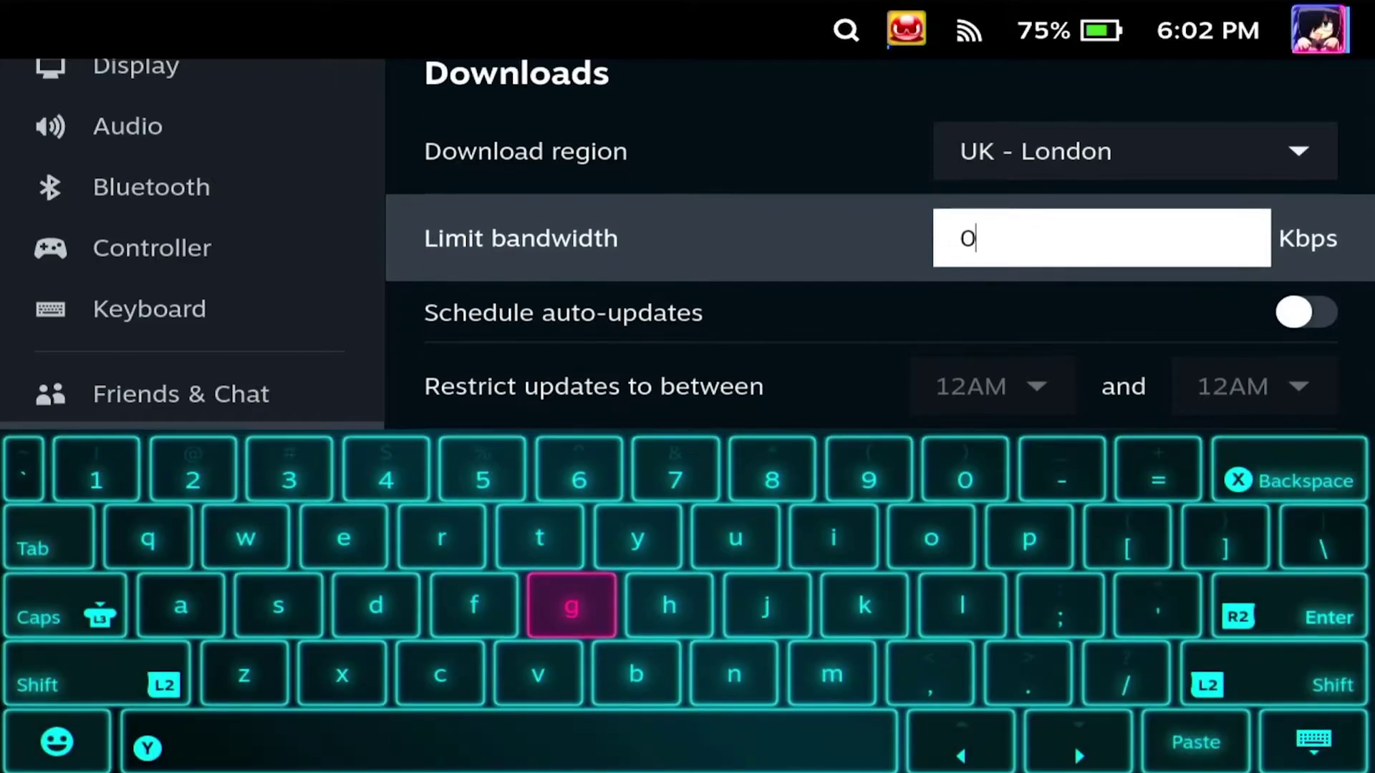
- Enter 1000000 as the bandwidth limit on the on-screen keyboard
{"action": "key", "text": "Left"}
{"action": "key", "text": "Left"}
{"action": "key", "text": "Left"}
{"action": "key", "text": "Left"}
{"action": "key", "text": "Up"}
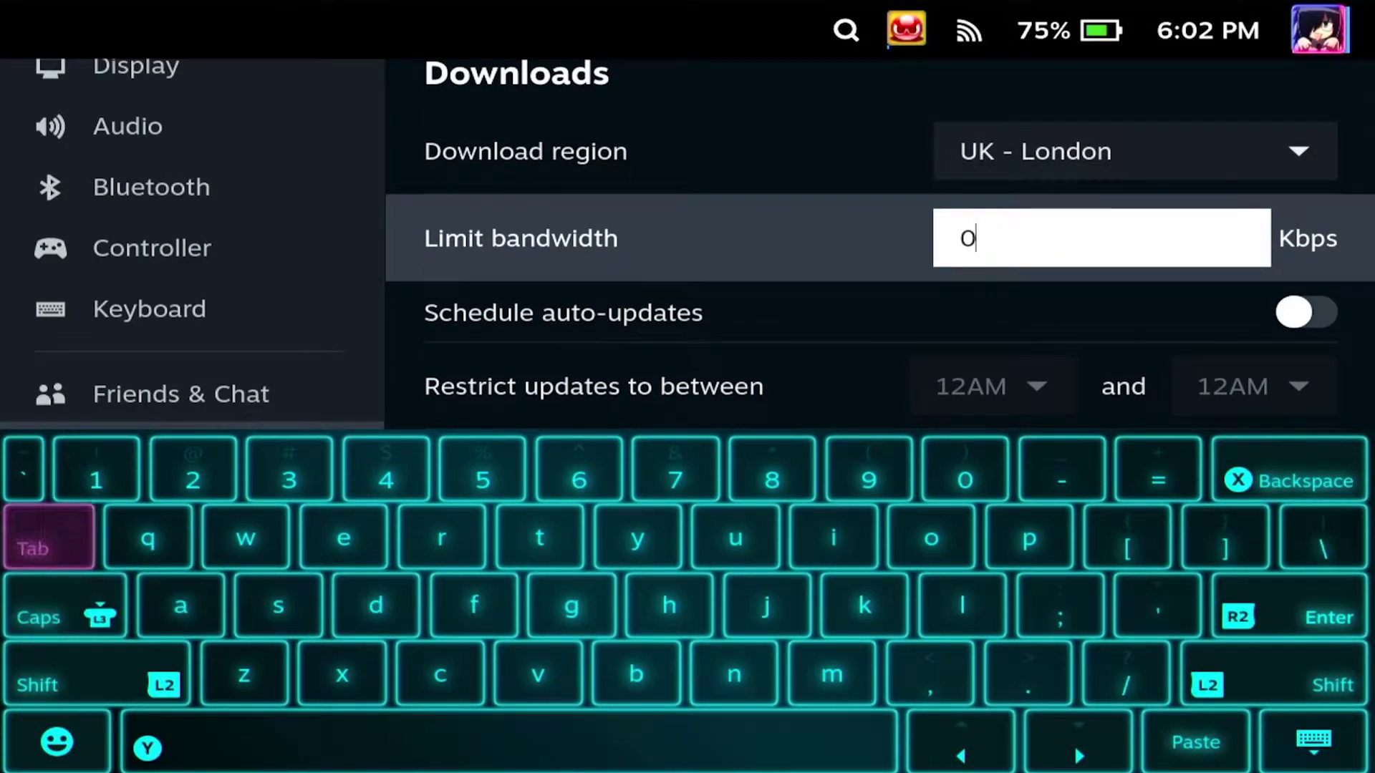
{"action": "key", "text": "Up"}
{"action": "key", "text": "Right"}
{"action": "key", "text": "Left"}
{"action": "key", "text": "Return"}
{"action": "key", "text": "Right"}
{"action": "key", "text": "Right"}
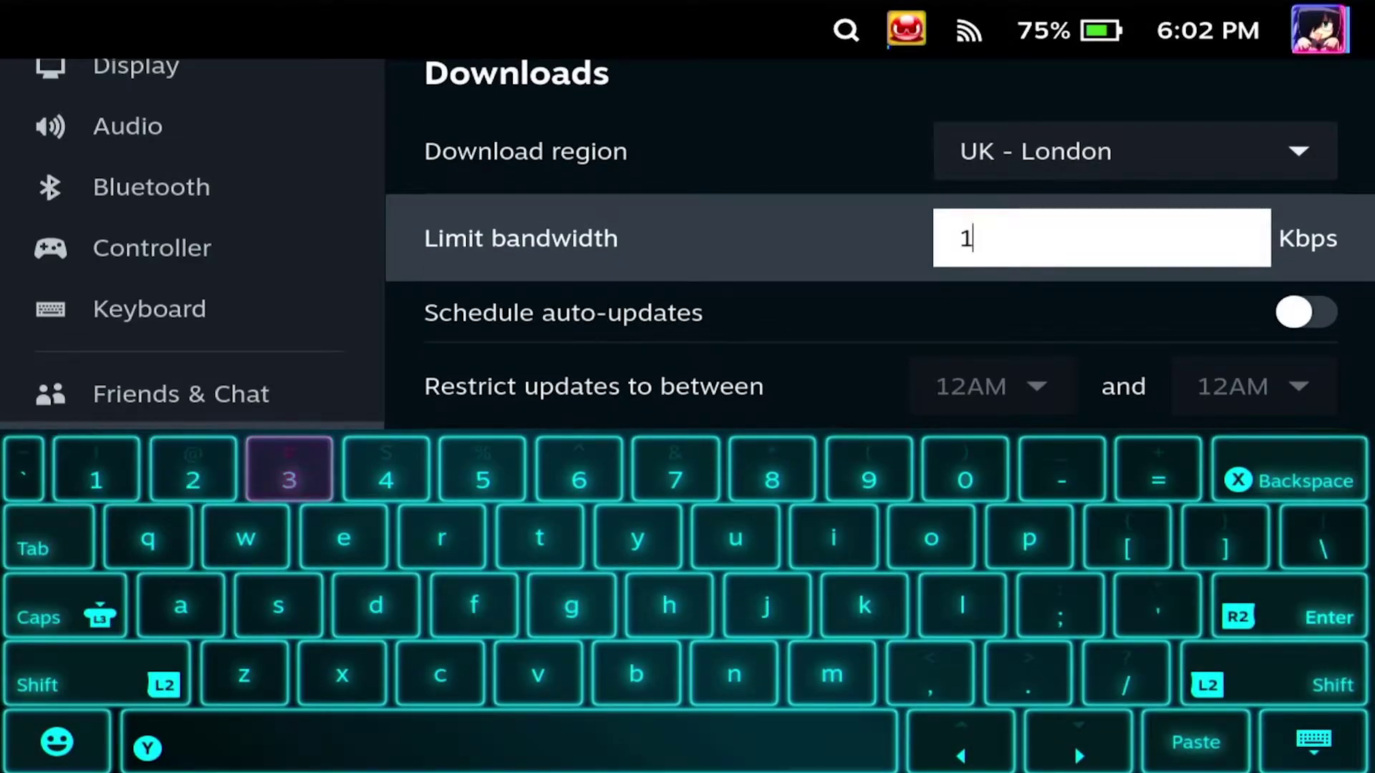
{"action": "key", "text": "Right"}
{"action": "key", "text": "Right"}
{"action": "key", "text": "Right"}
{"action": "key", "text": "Right"}
{"action": "key", "text": "Right"}
{"action": "key", "text": "Right"}
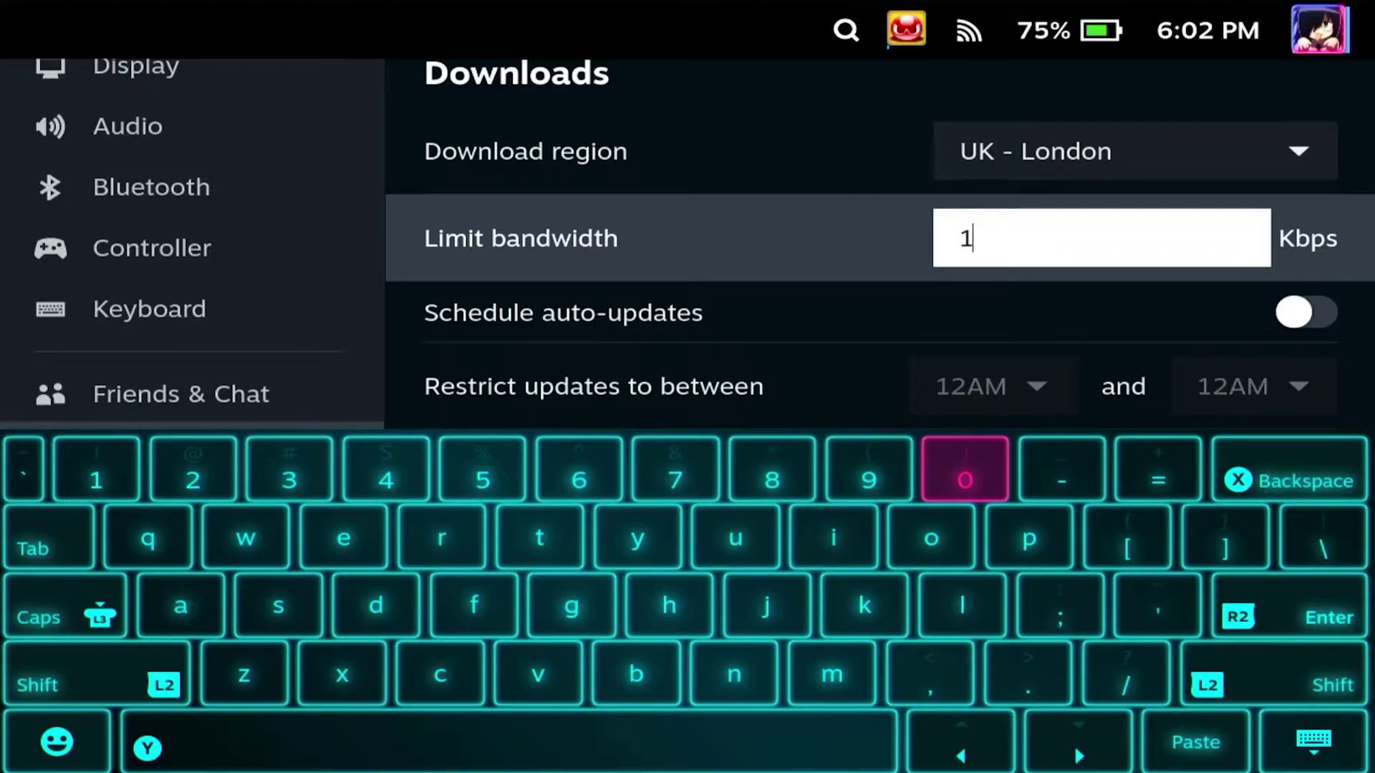
{"action": "key", "text": "Return"}
{"action": "key", "text": "Return"}
{"action": "key", "text": "Return"}
{"action": "key", "text": "Return"}
{"action": "key", "text": "Return"}
{"action": "type", "text": "000000"}
{"action": "key", "text": "Return"}
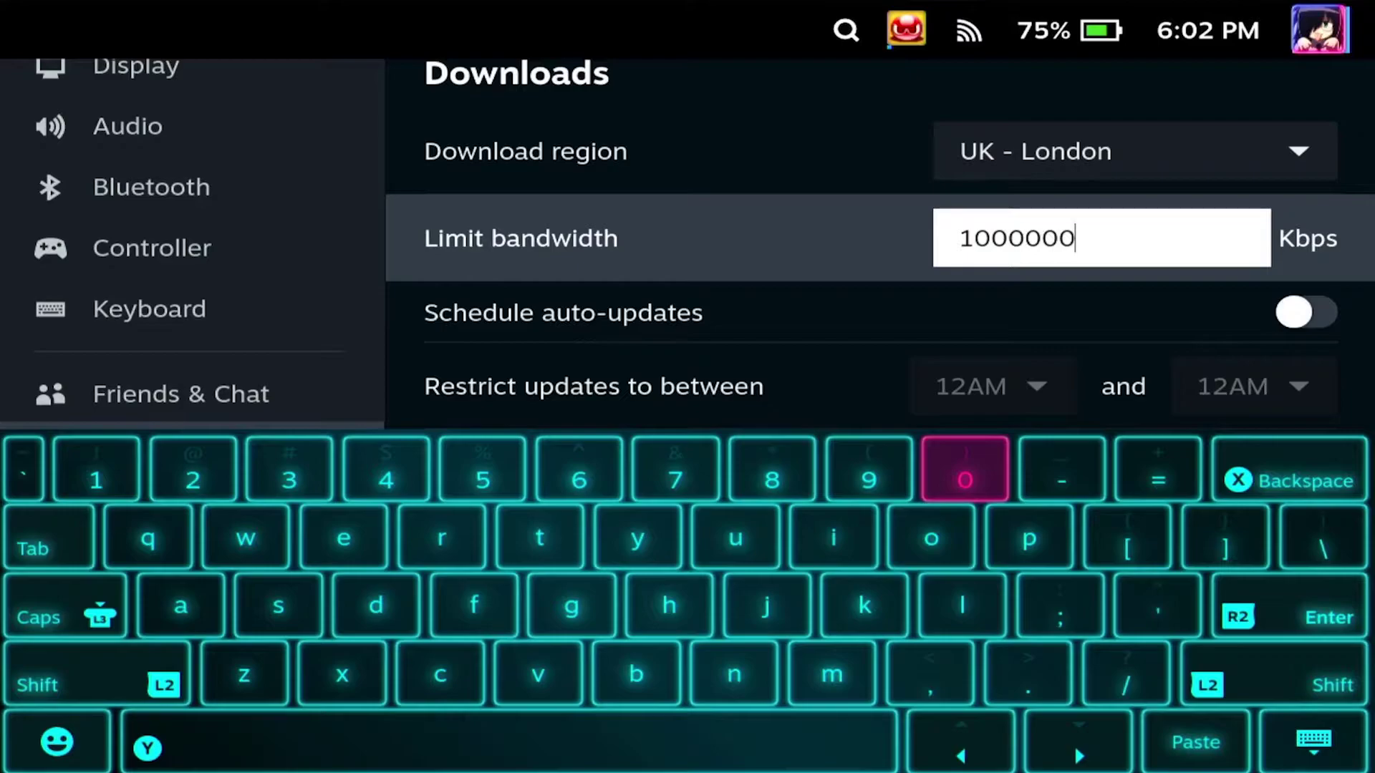
- Dismiss the on-screen keyboard, keeping the 1000000 Kbps limit
{"action": "key", "text": "Right"}
{"action": "key", "text": "Right"}
{"action": "key", "text": "Down"}
{"action": "key", "text": "Down"}
{"action": "key", "text": "Down"}
{"action": "key", "text": "Right"}
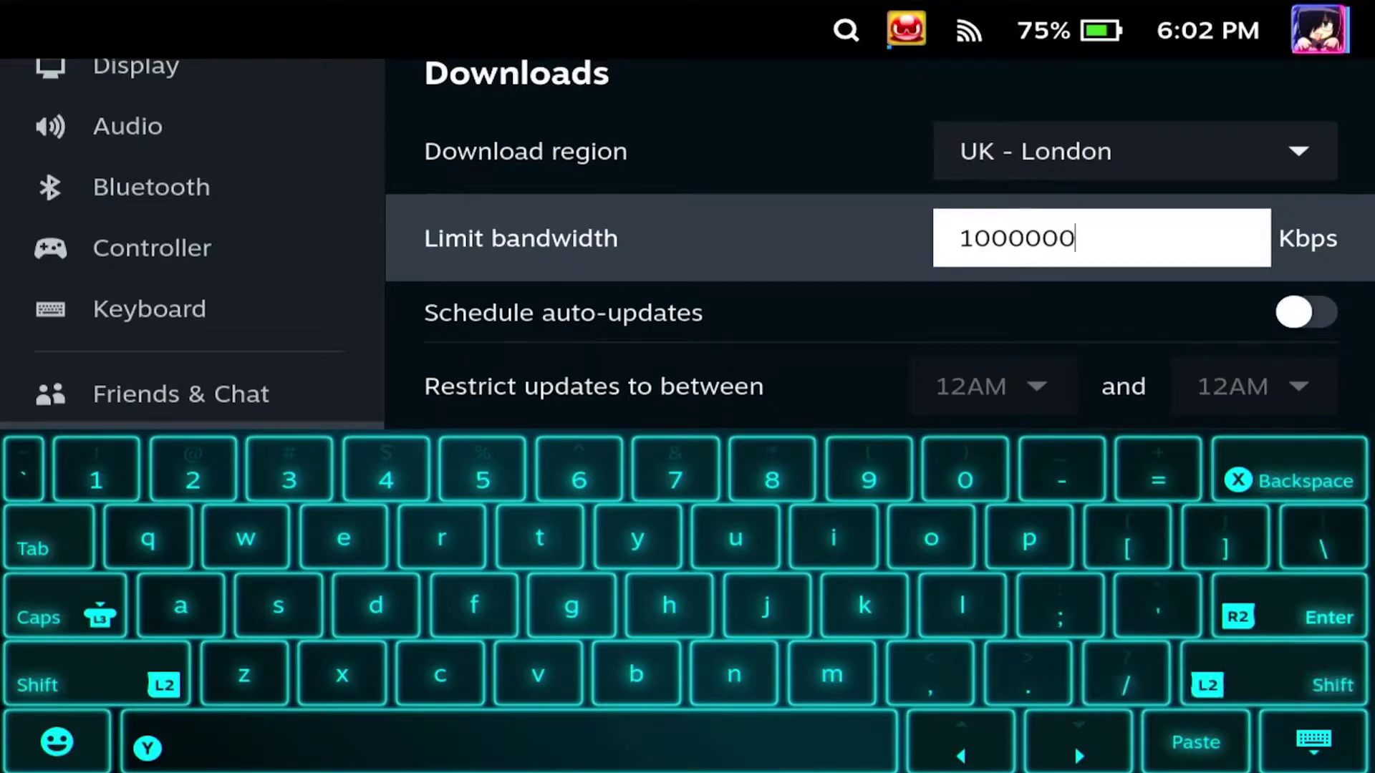
{"action": "key", "text": "Return"}
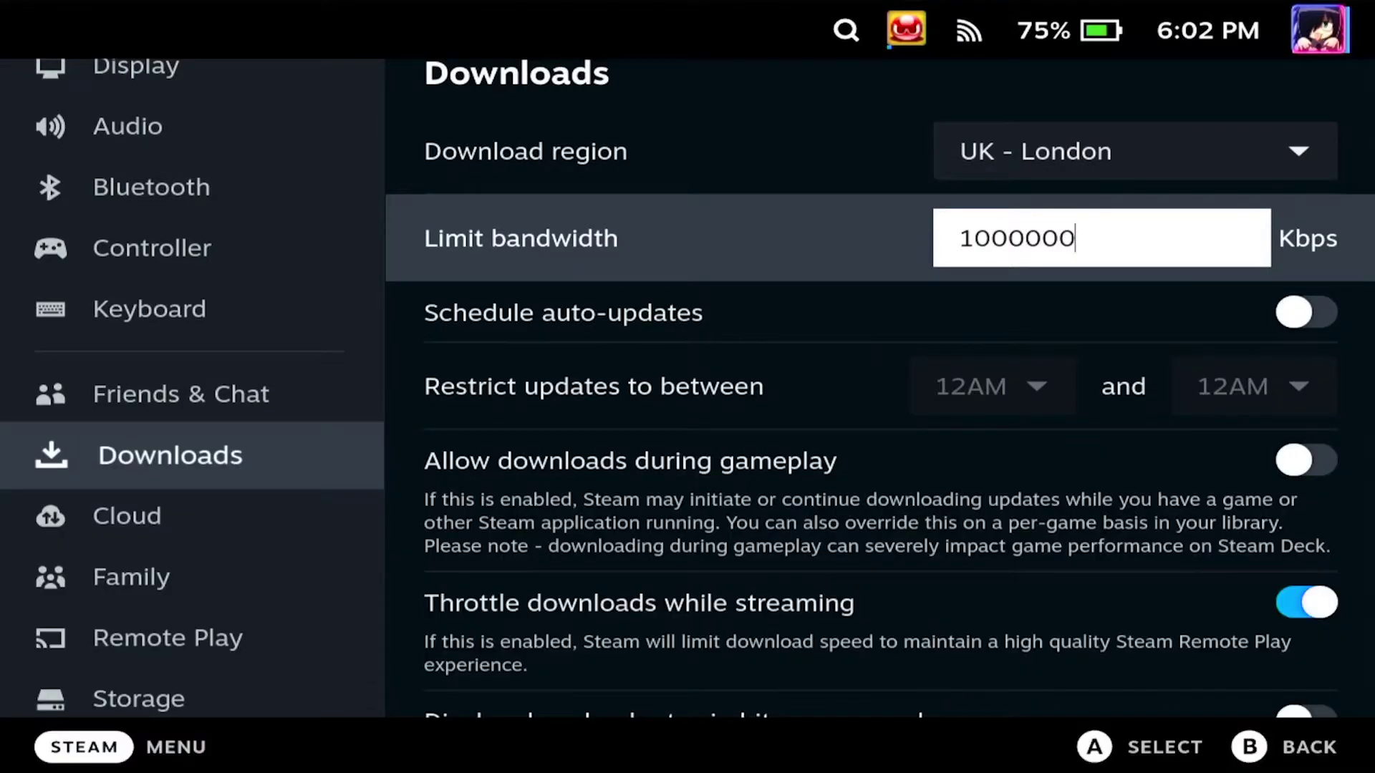
- Back out to the Downloads page, now showing Puyo Puyo Champions at 11% with a 125 MB/s limit
{"action": "key", "text": "Escape"}
{"action": "key", "text": "Escape"}
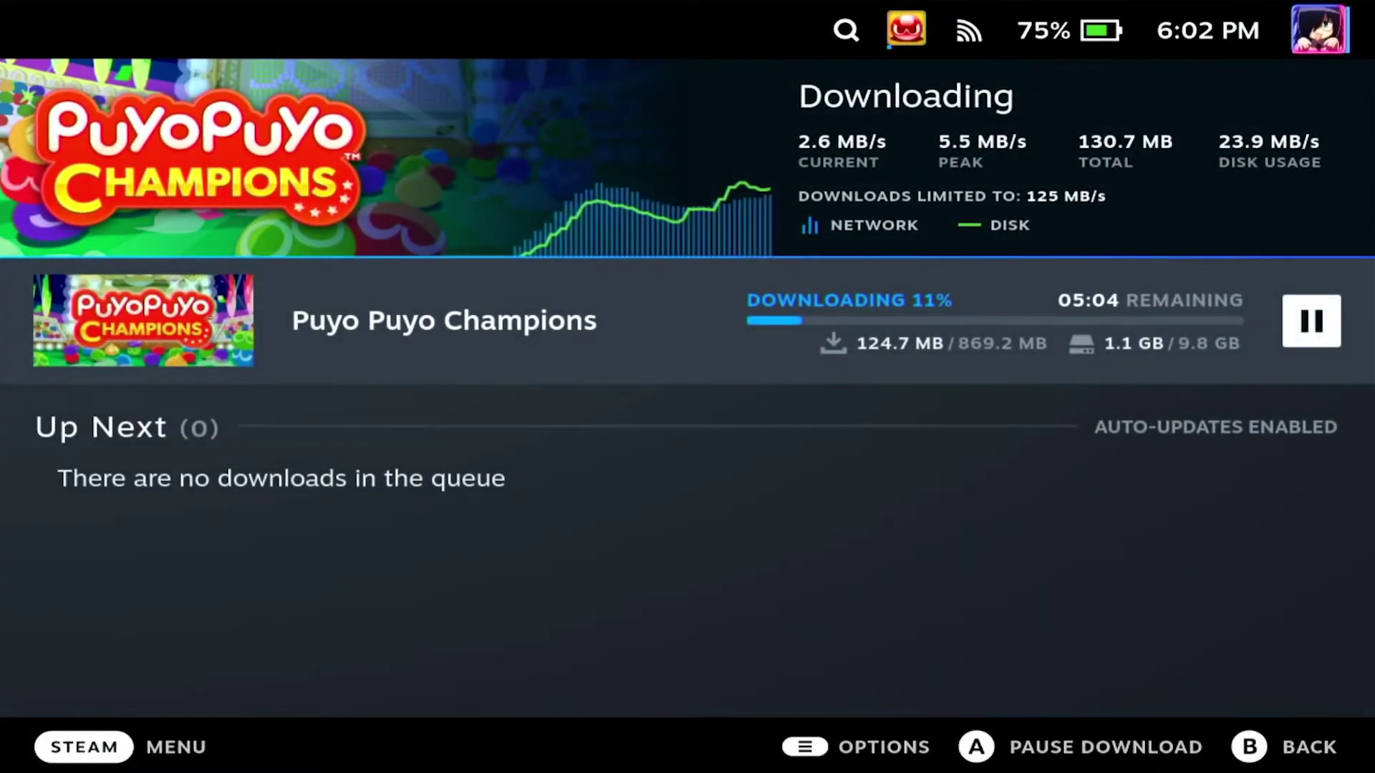